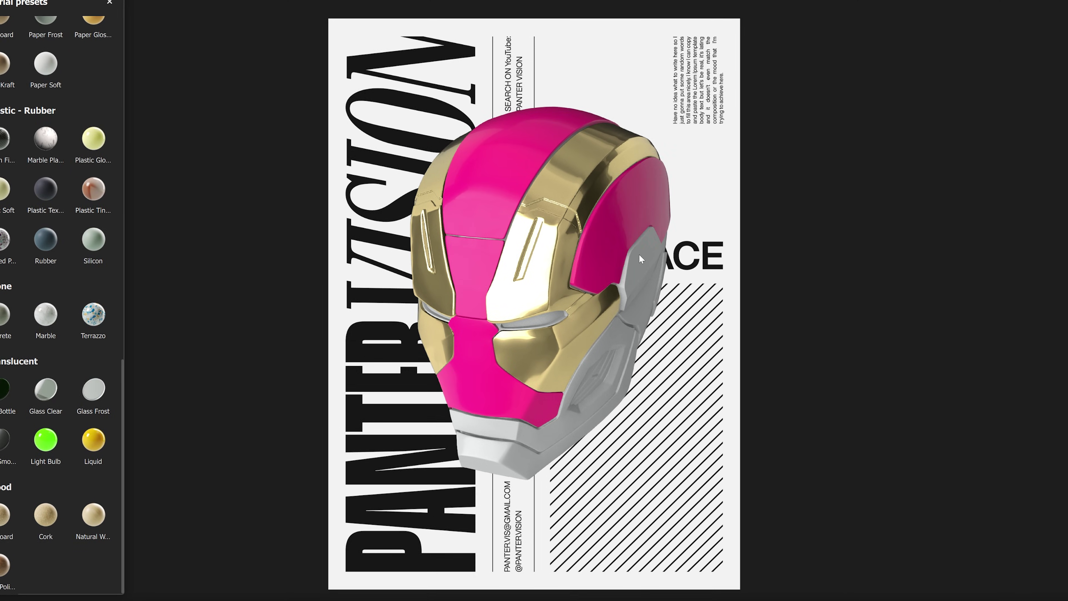
- Drag the Glass Clear material preset onto the helmet's eye area
scroll(63, 295, "up", 10)
scroll(63, 295, "down", 10)
left_click_drag(45, 389, 540, 325)
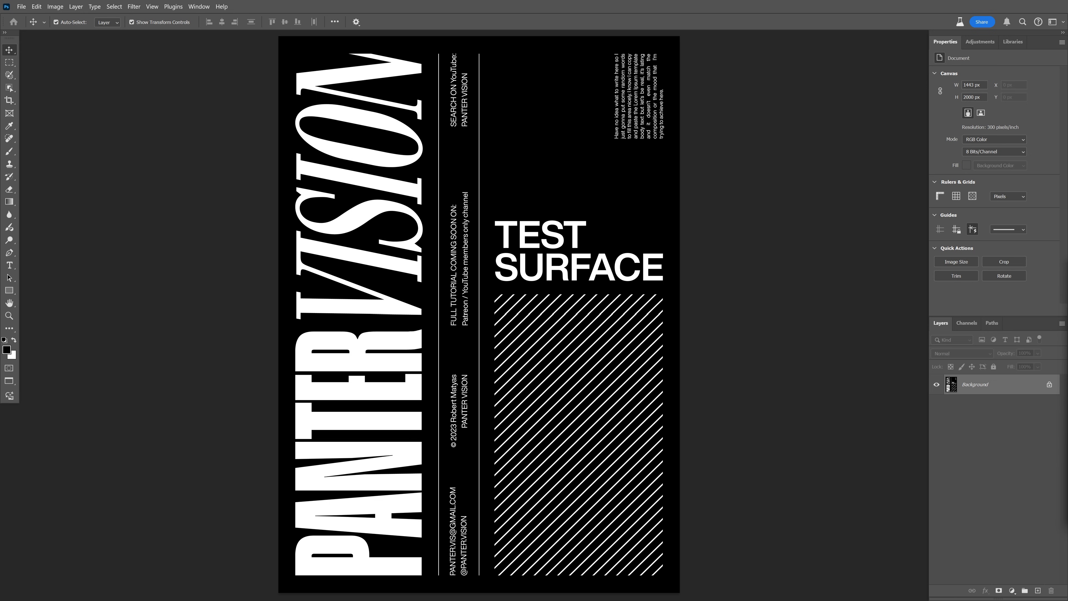
key("ctrl+alt+i")
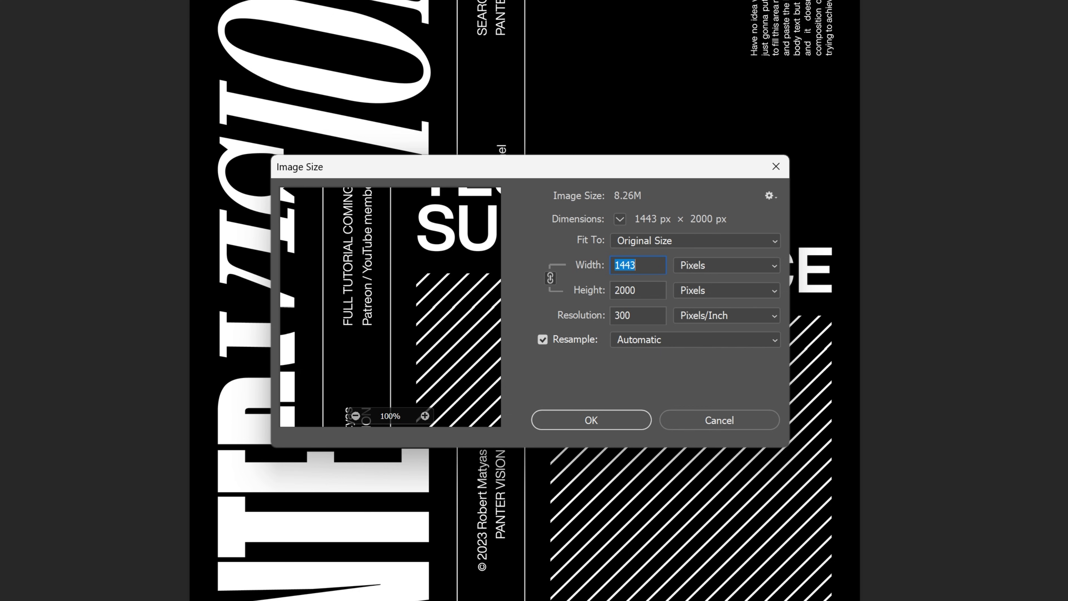
key("Tab")
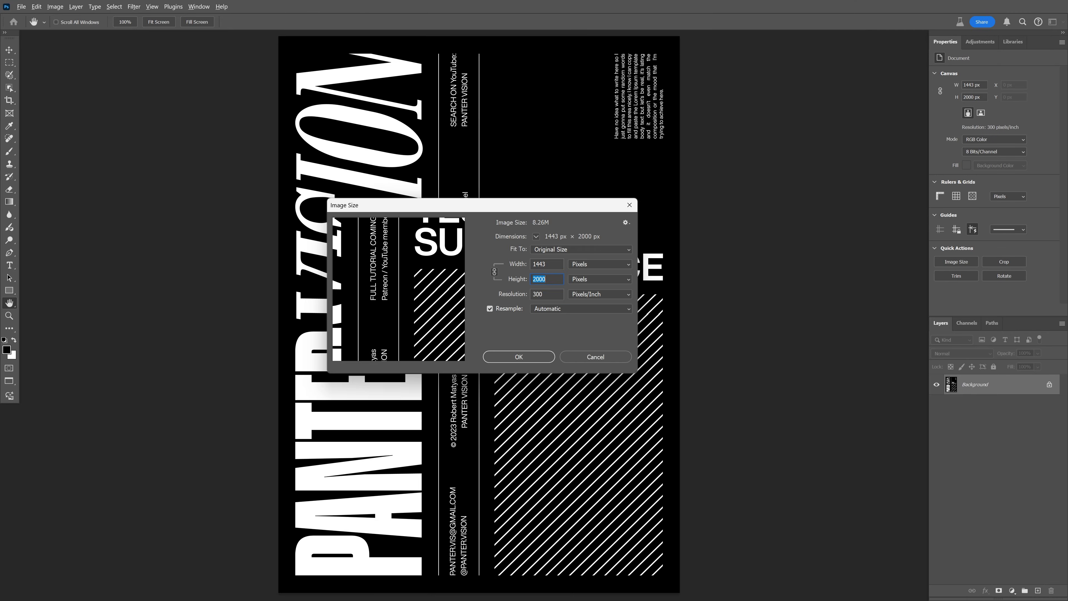
key("Escape")
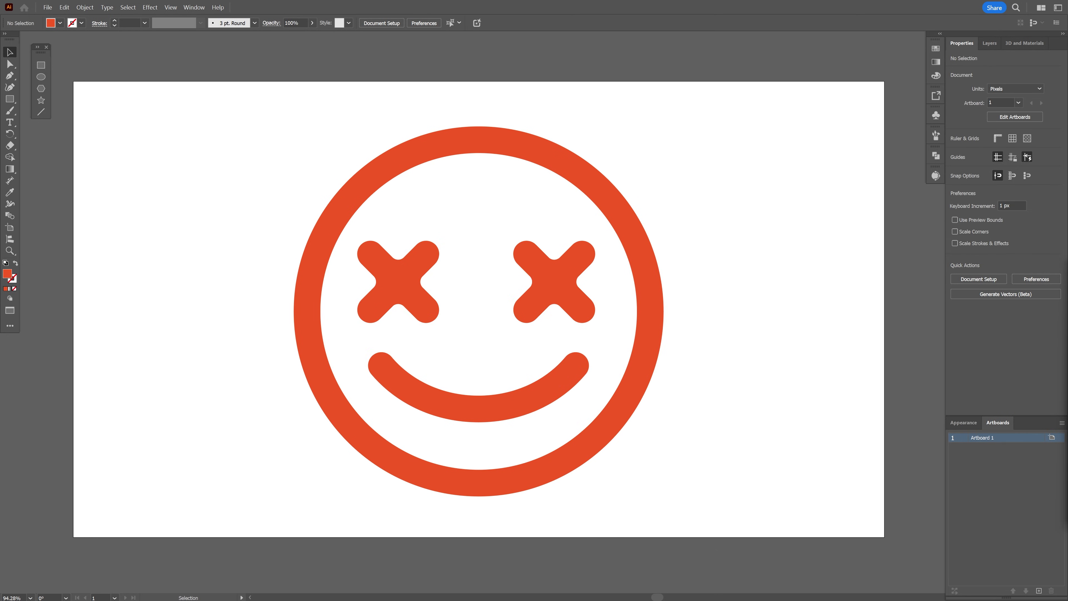
- Select the orange smiley, apply the Inflate 3D effect, and tilt it at an angle
left_click_drag(768, 210, 529, 340)
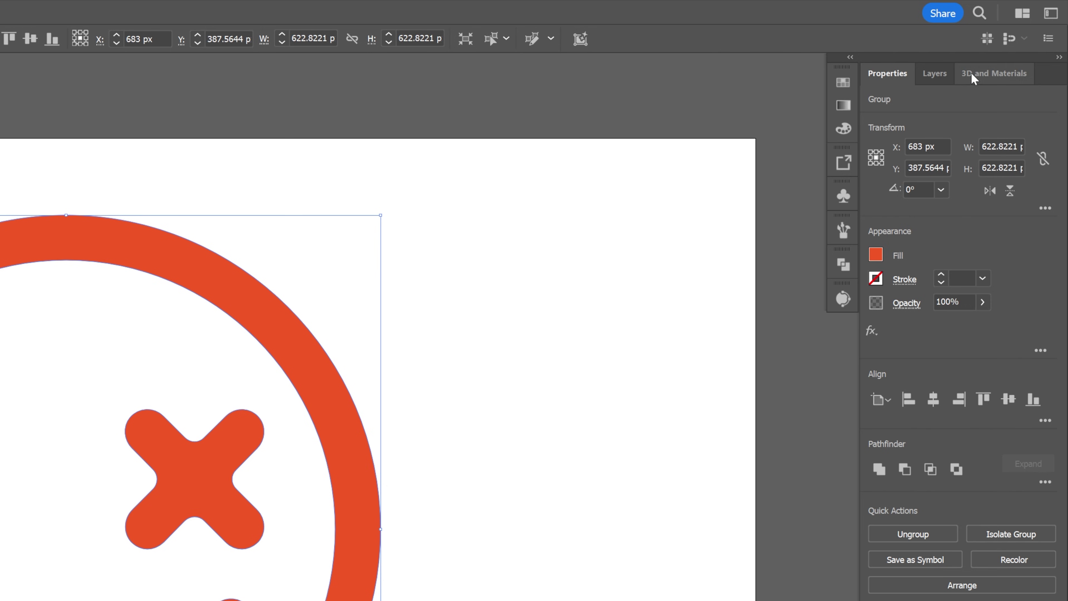
left_click(1025, 43)
left_click(1023, 167)
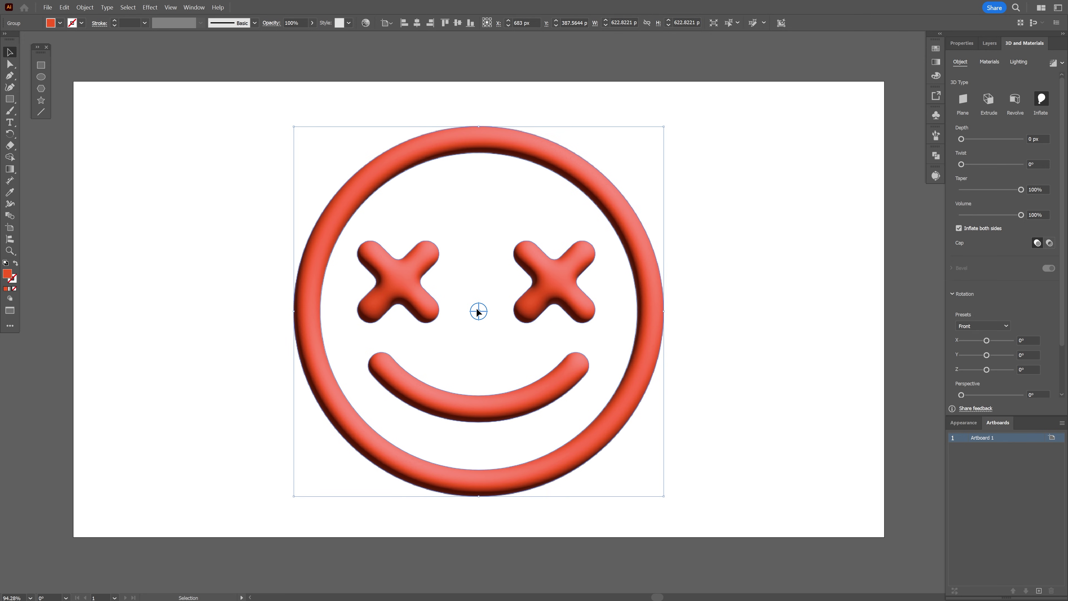
left_click_drag(479, 310, 491, 307)
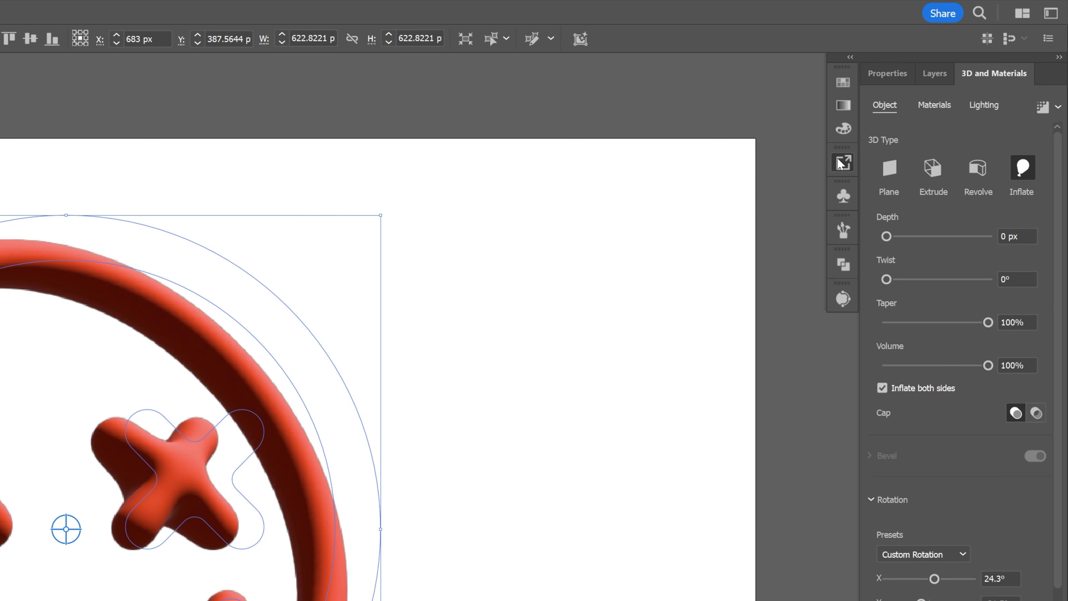
- Add the smiley to Asset Export with the export format set to OBJ
left_click(843, 163)
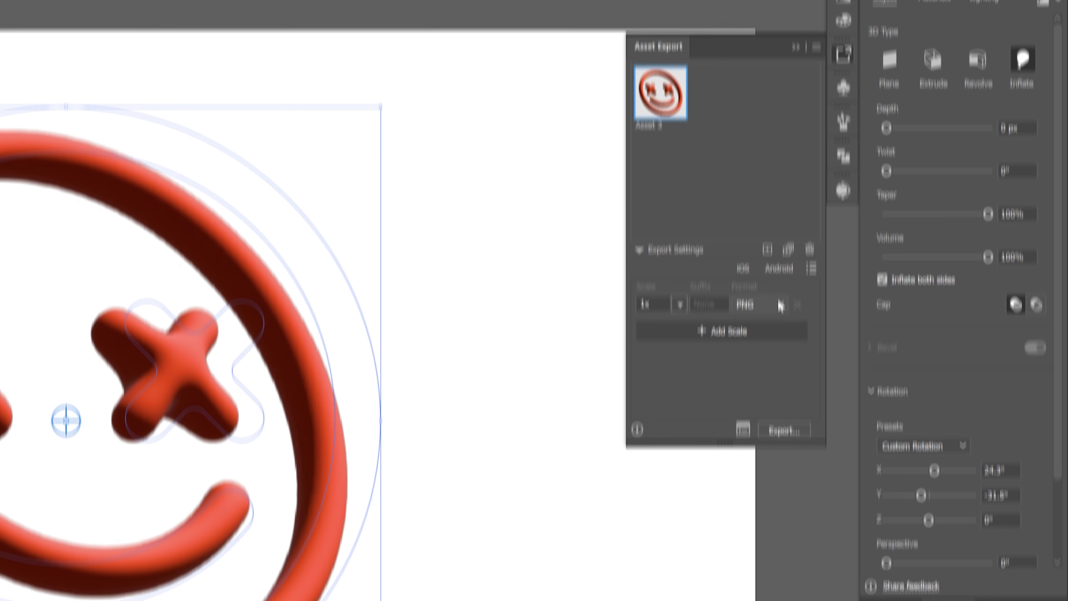
left_click(780, 412)
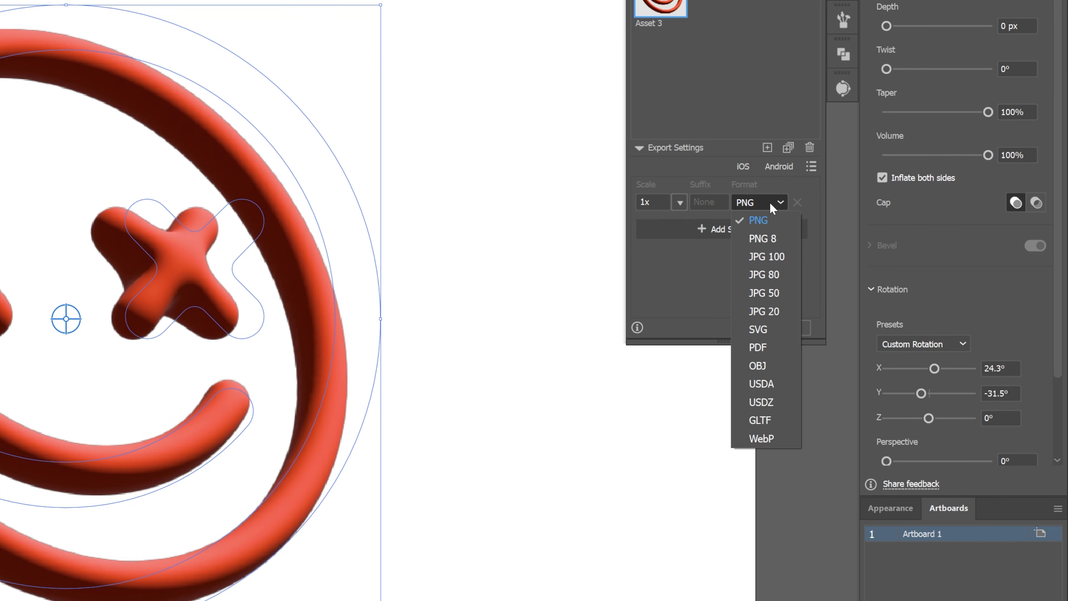
left_click(771, 366)
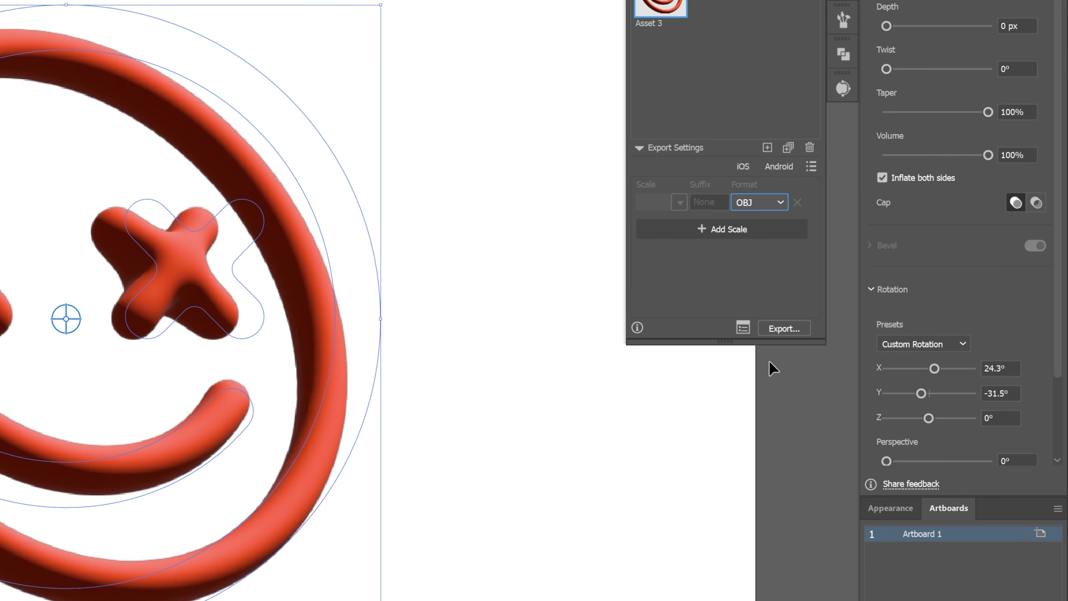
- Export the smiley as Asset 3.obj and drag it from Explorer onto the poster
left_click(778, 333)
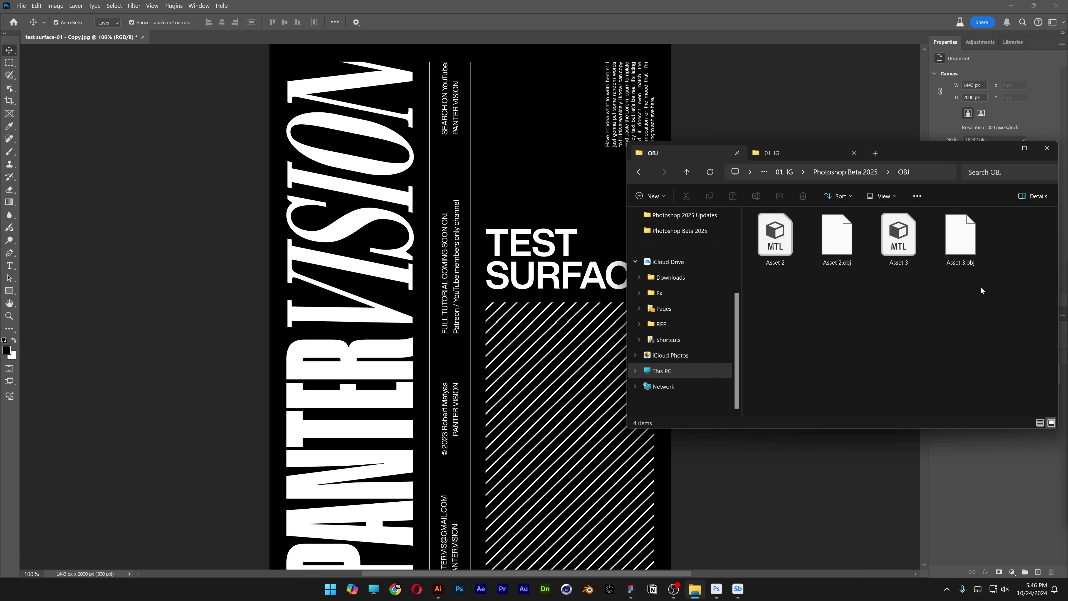
left_click(959, 244)
left_click_drag(898, 245, 25, 115)
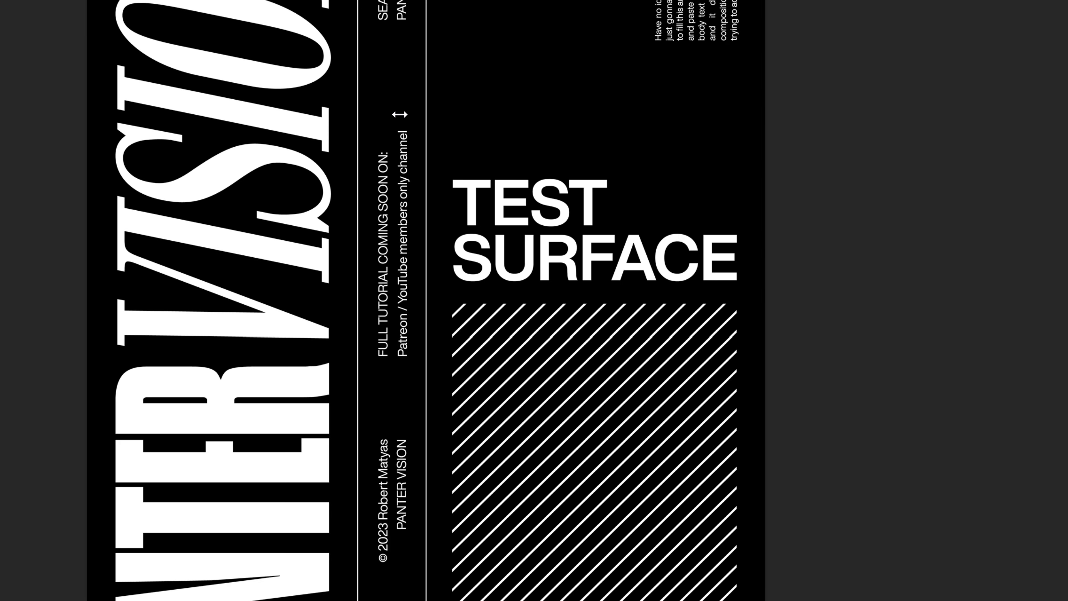
- Drop the smiley at the poster centre, commit it, and open the Asset 3 layer's 3D contents
left_click_drag(399, 114, 400, 114)
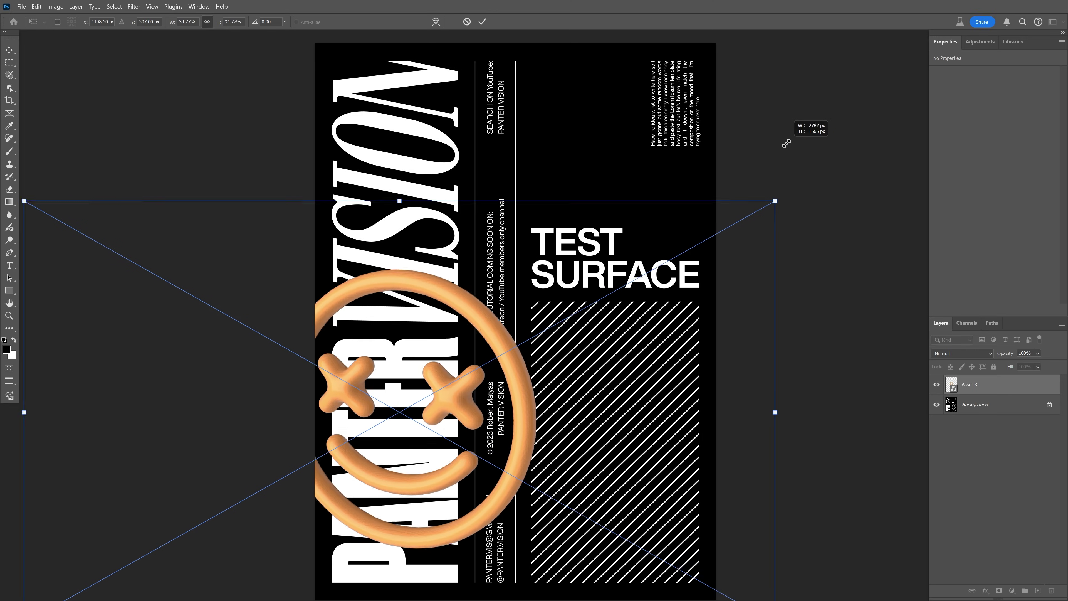
key("Return")
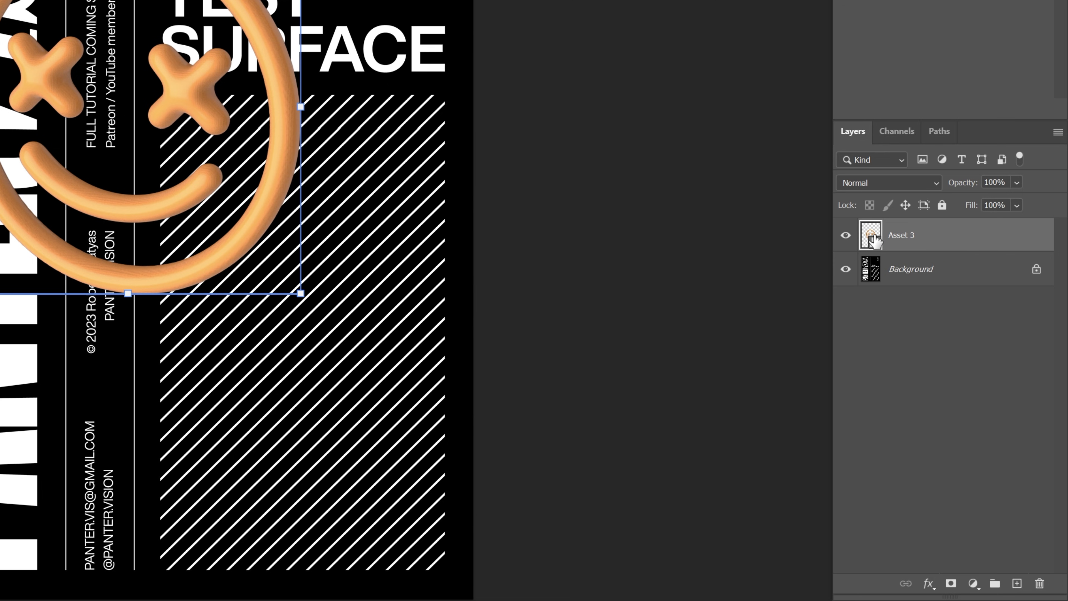
double_click(874, 240)
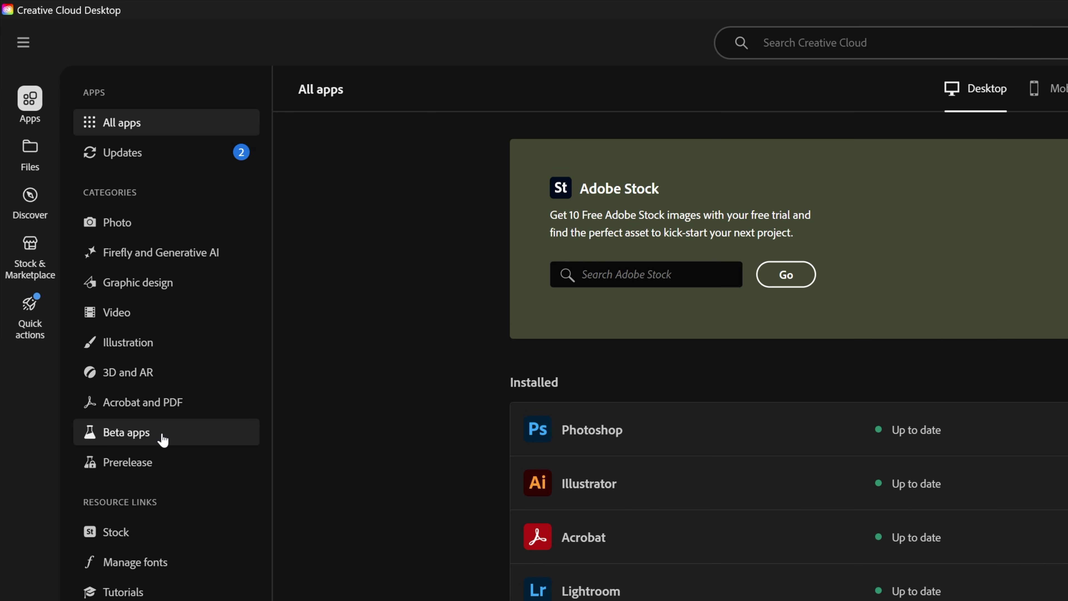
- Show Creative Cloud's Beta apps list and scroll down to Substance 3D Viewer (Beta)
left_click(163, 440)
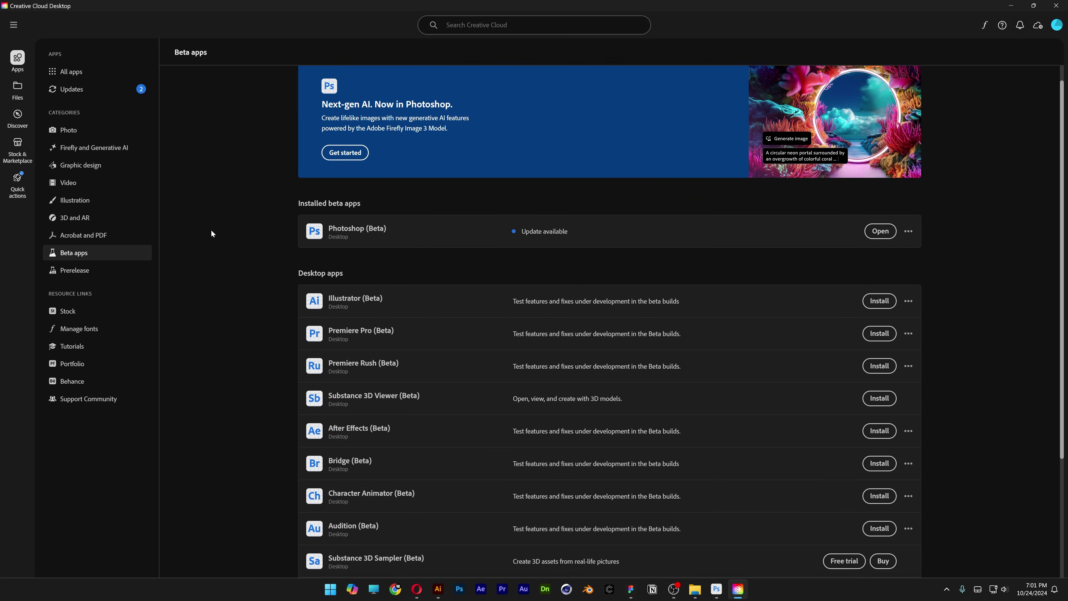
scroll(362, 400, "down", 3)
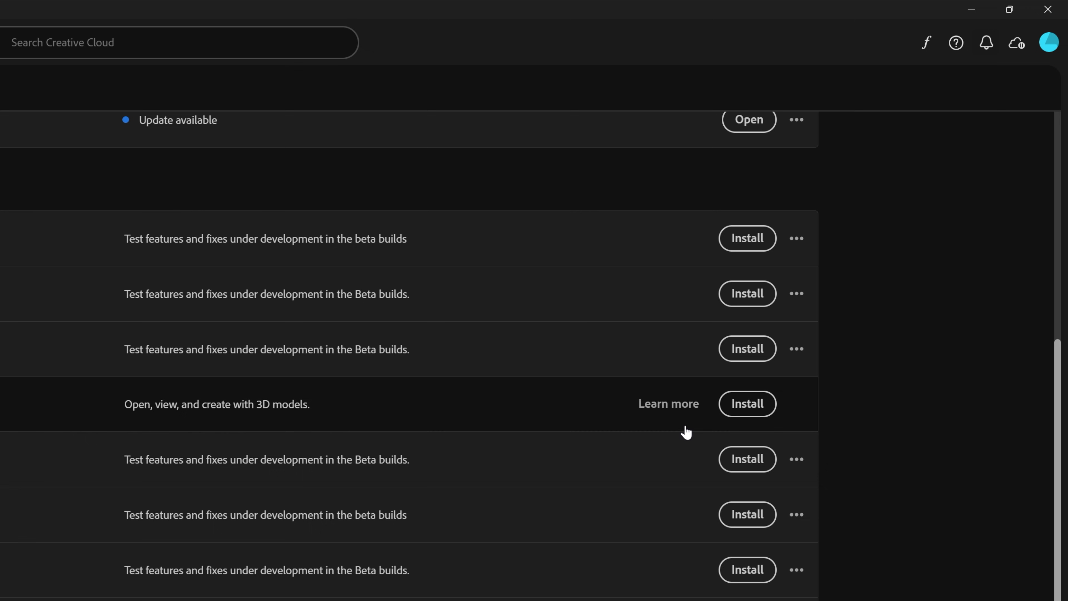
- Install Substance 3D Viewer (Beta), then move the smiley down and left on the poster
left_click(747, 404)
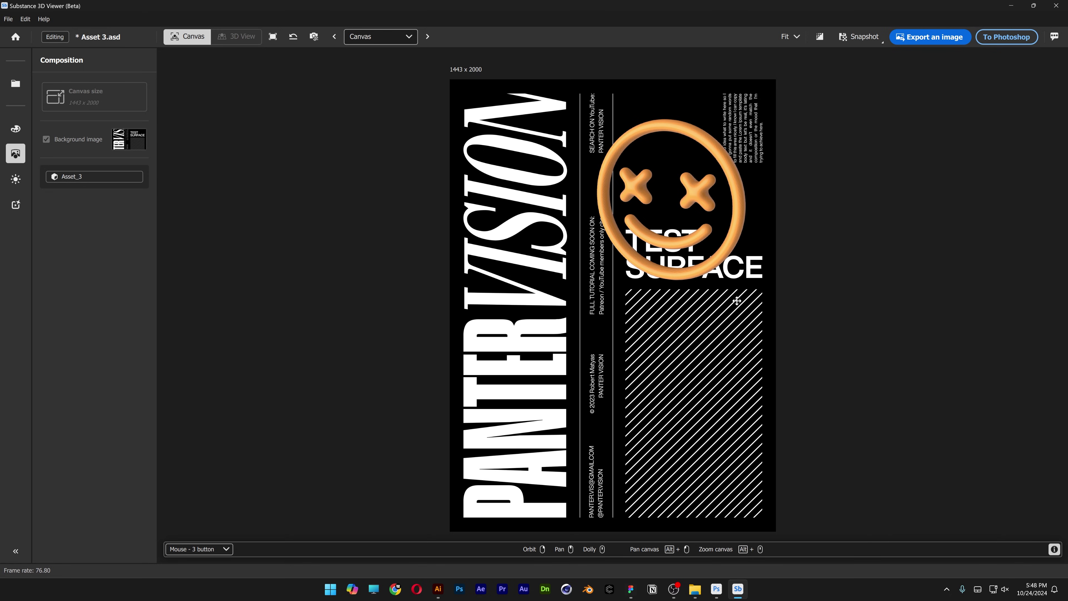
left_click(720, 261)
left_click_drag(696, 252, 652, 363)
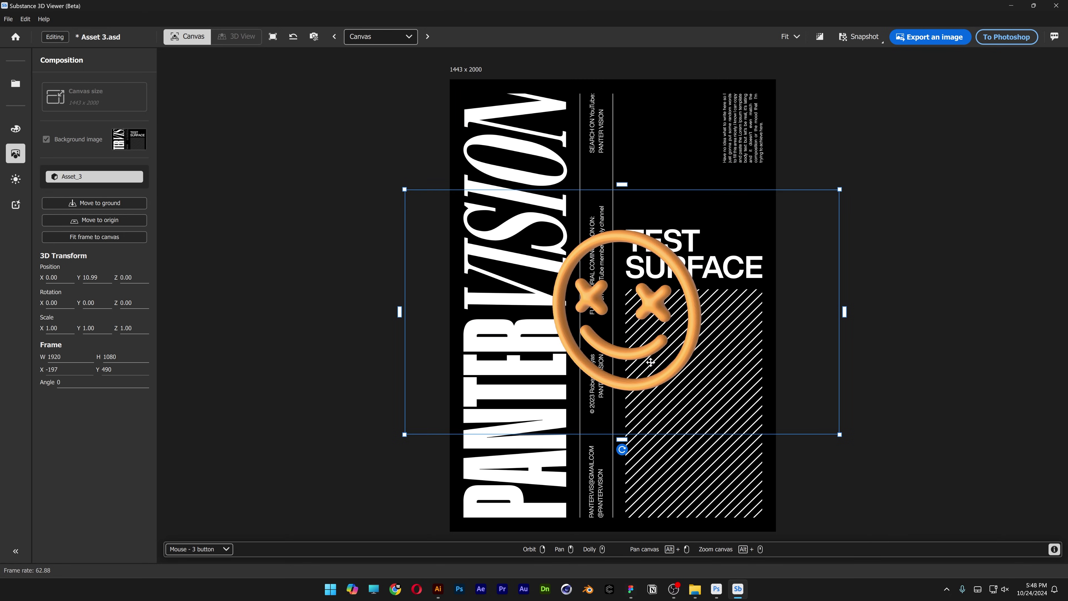
- Enlarge the smiley and orbit it so it sits tilted across the middle
scroll(736, 301, "up", 3)
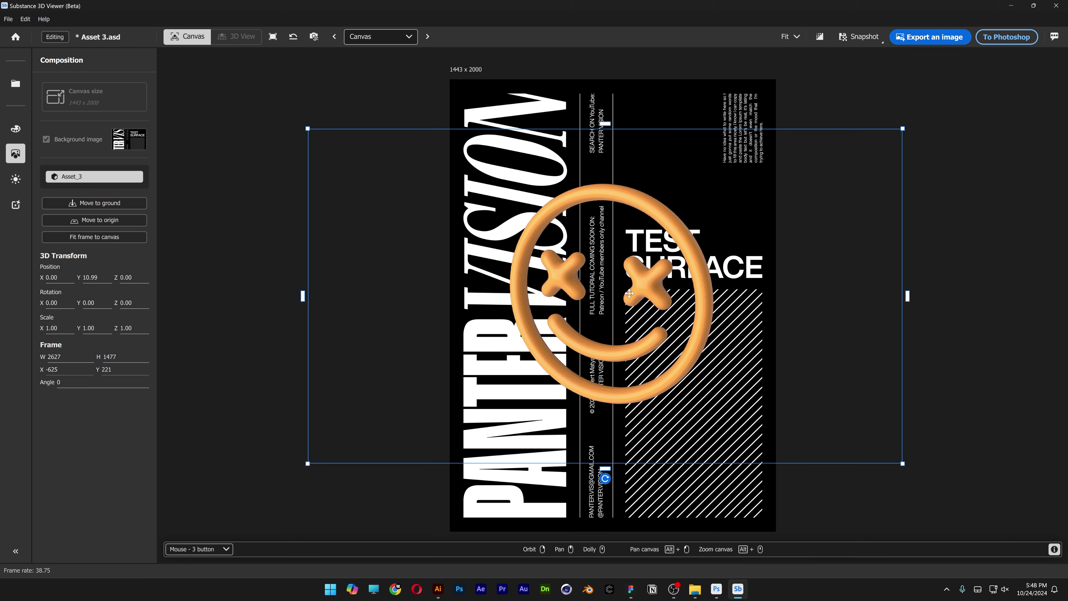
scroll(606, 296, "up", 2)
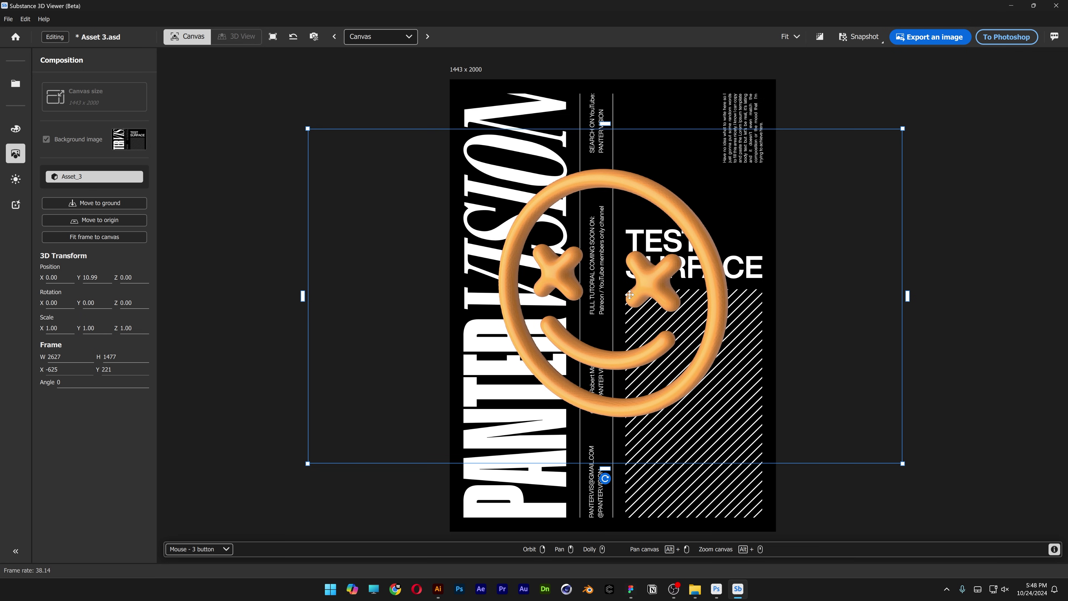
scroll(630, 295, "up", 2)
scroll(630, 294, "down", 1)
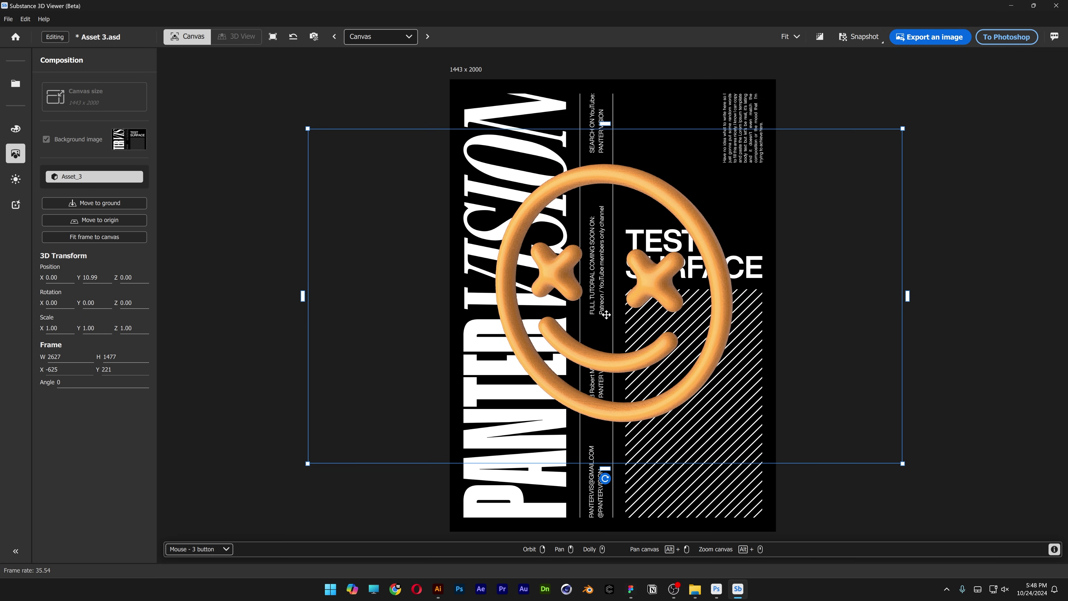
mouse_move(607, 314)
left_mouse_down()
mouse_move(696, 272)
mouse_move(701, 315)
mouse_move(598, 291)
mouse_move(606, 315)
mouse_move(613, 304)
left_mouse_up()
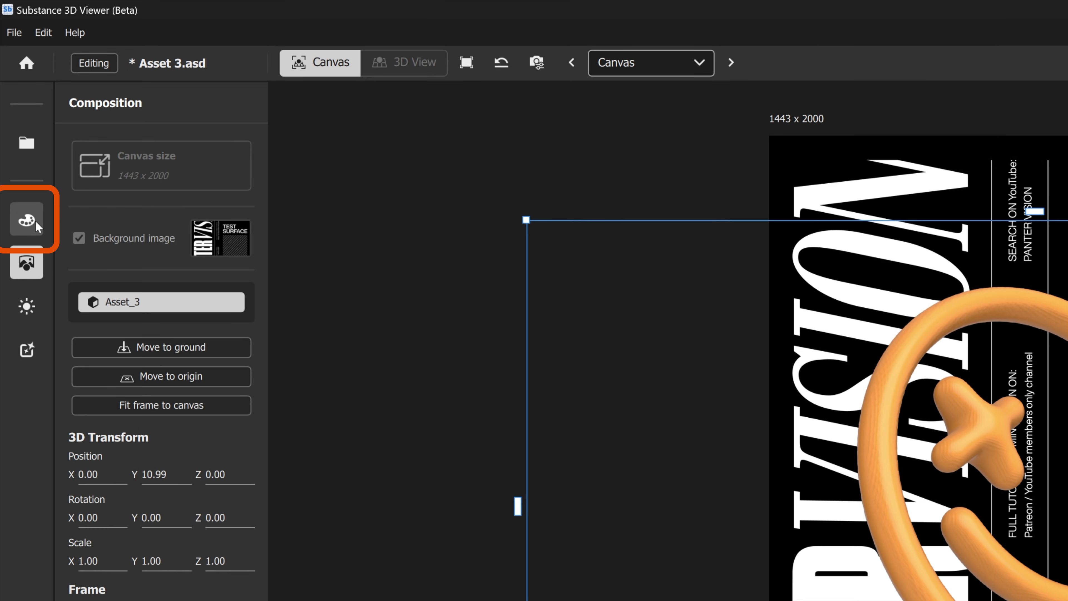
- Apply the Gold material preset to the smiley's ring
left_click(15, 129)
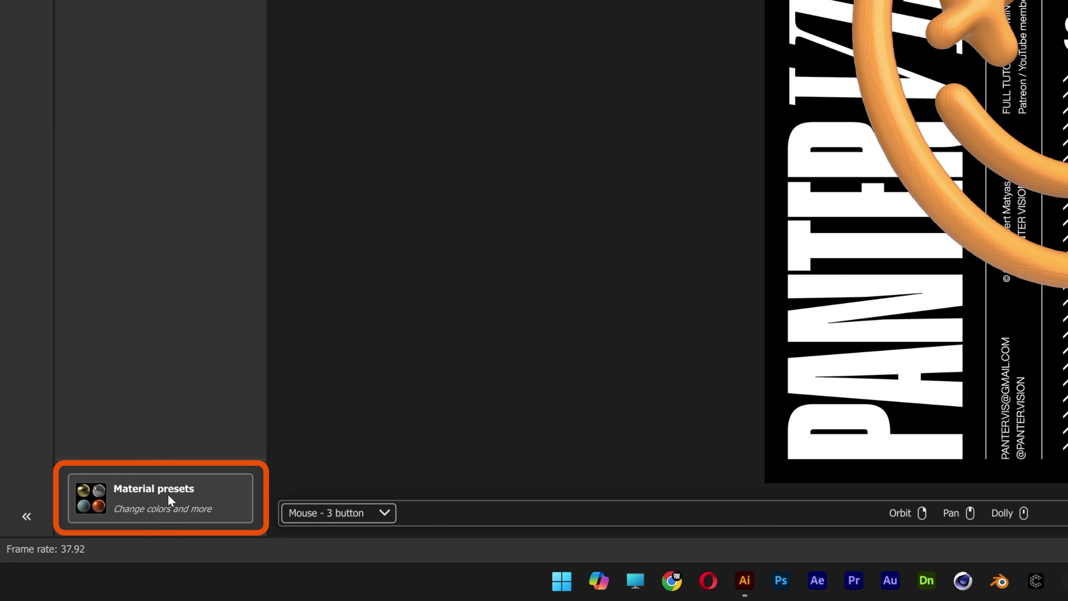
left_click(184, 497)
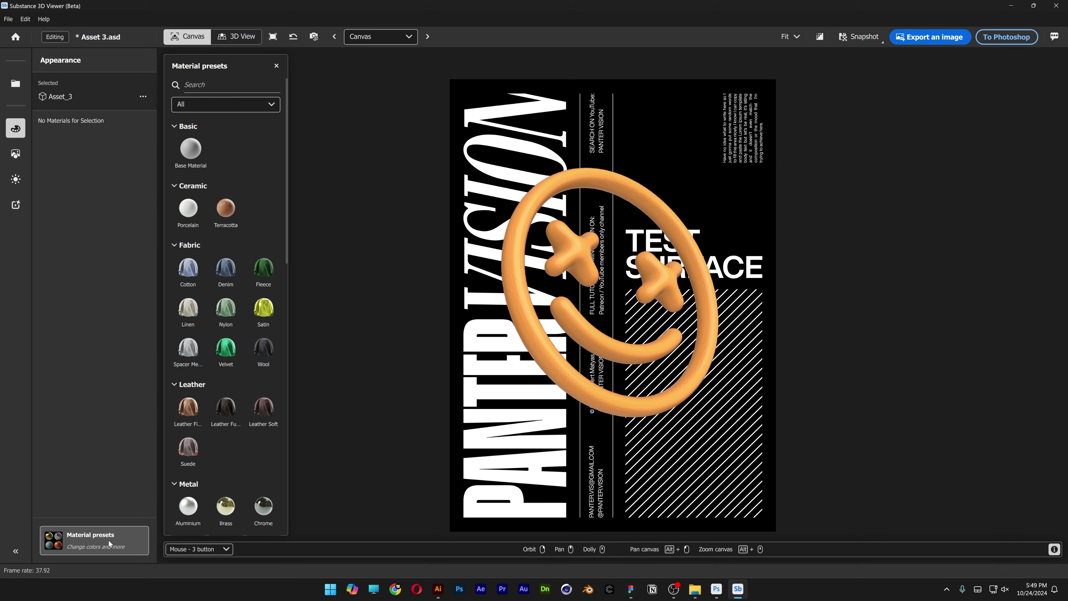
scroll(248, 359, "down", 5)
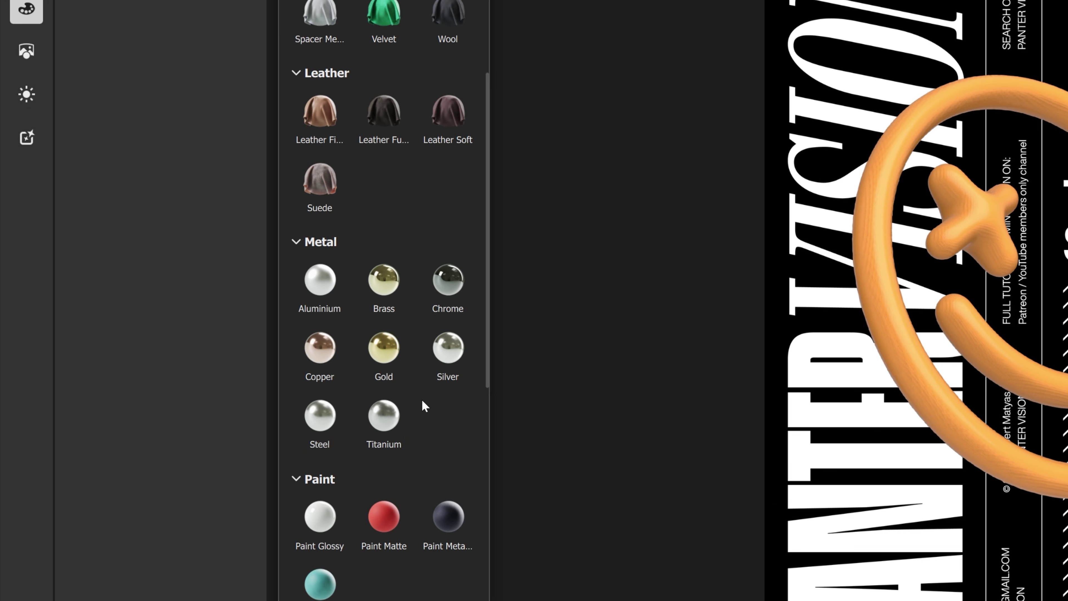
left_click_drag(385, 346, 898, 303)
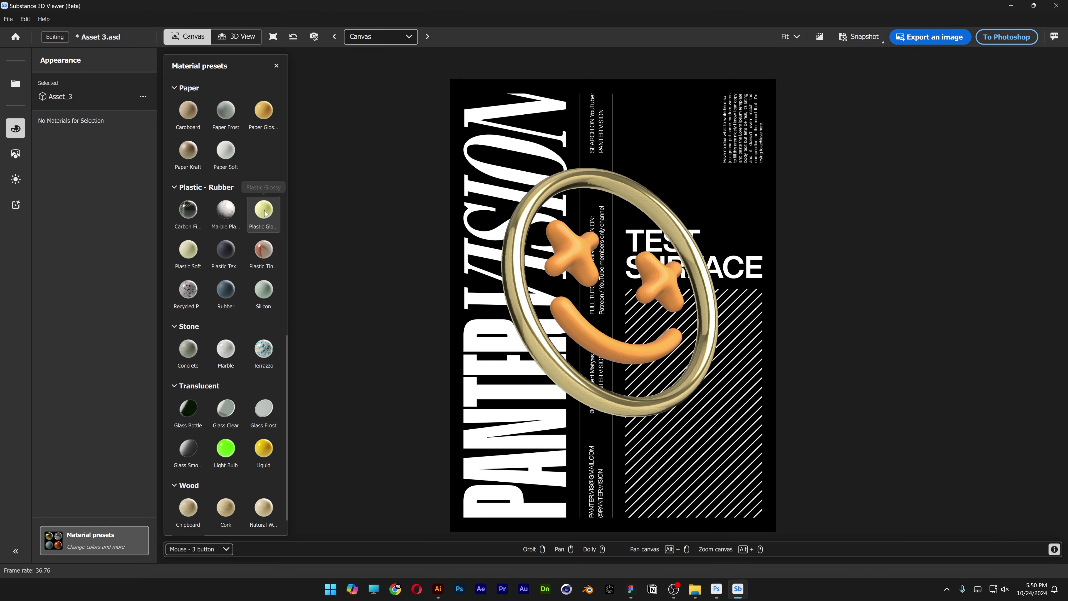
- Give the left eye Plastic Glossy in magenta with Grain Intensity 0
left_click_drag(264, 212, 613, 219)
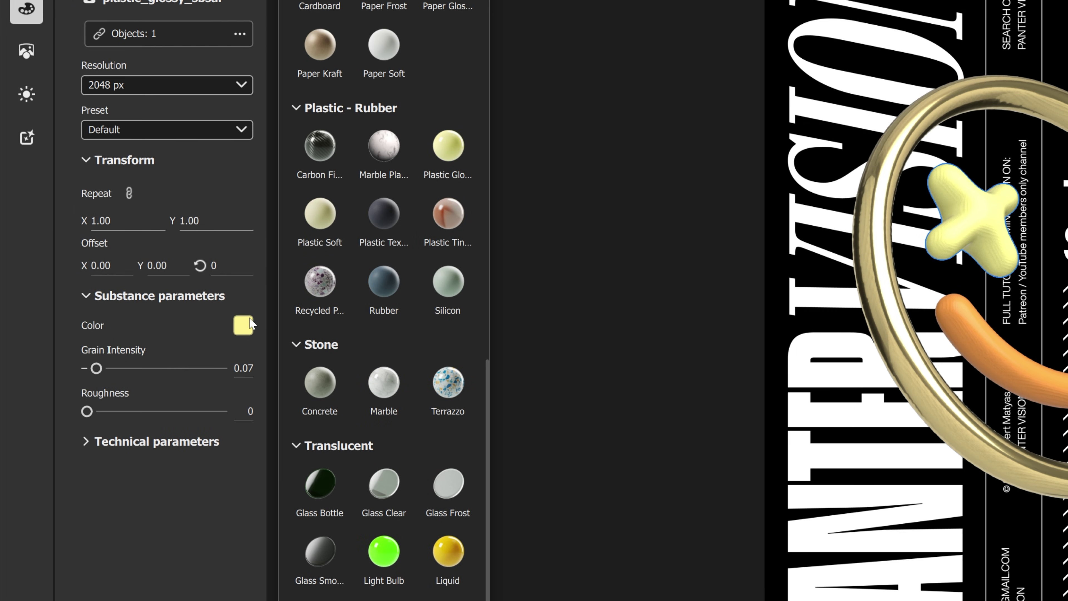
left_click(245, 539)
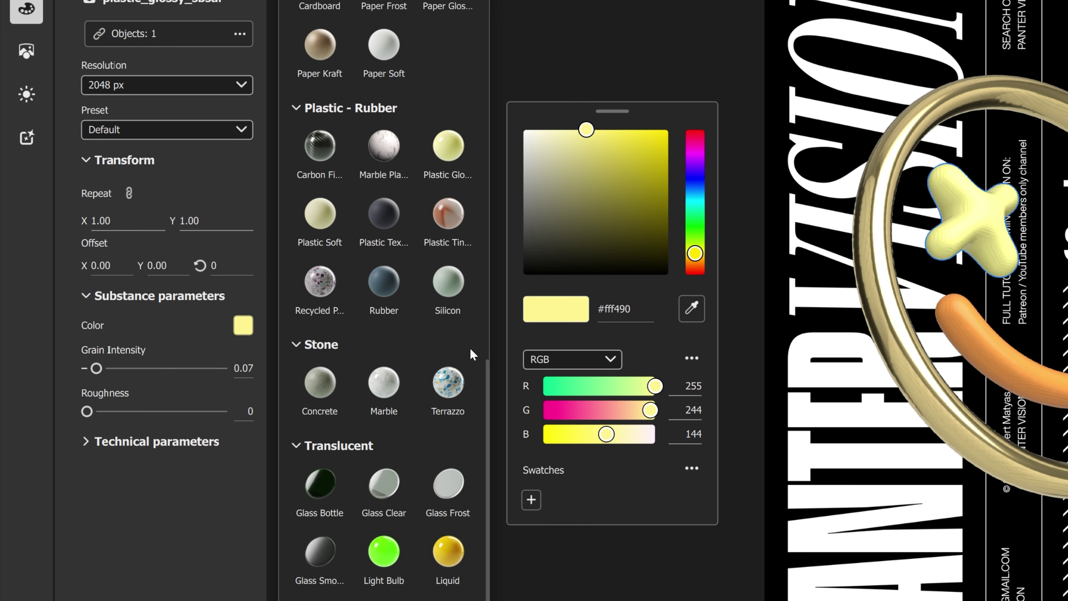
left_click(591, 410)
left_click_drag(591, 410, 555, 410)
left_click_drag(97, 369, 71, 368)
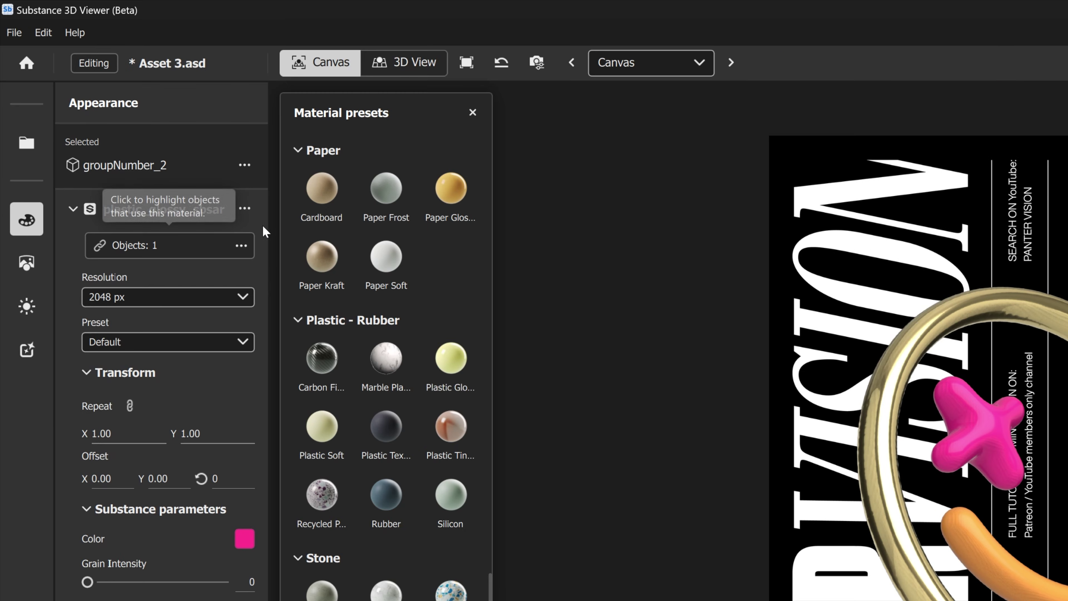
- Copy the magenta material and paste it onto material3, the mouth
left_click(143, 122)
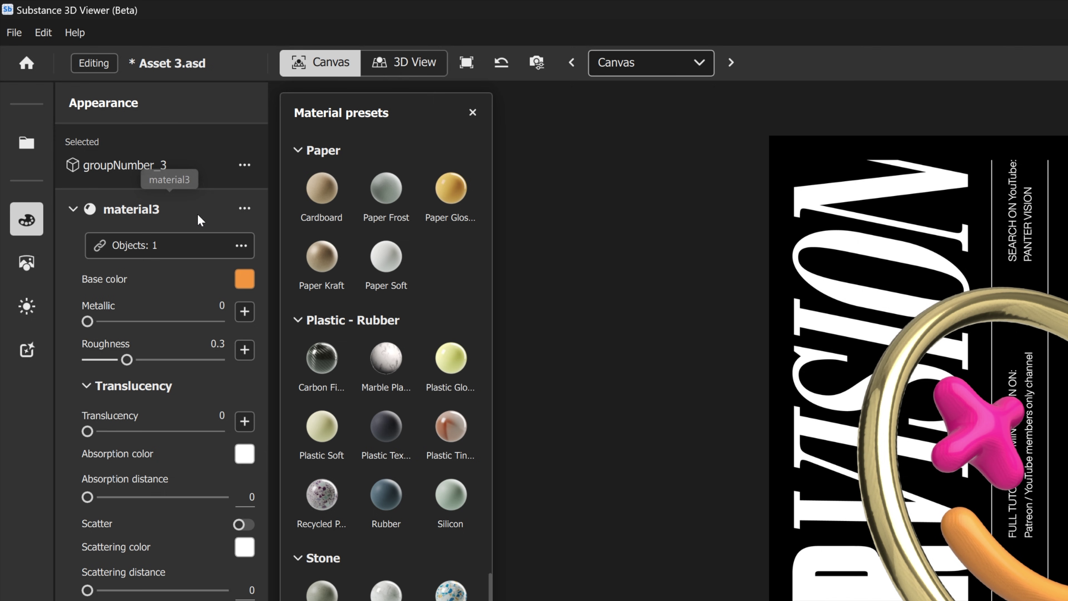
left_click(248, 209)
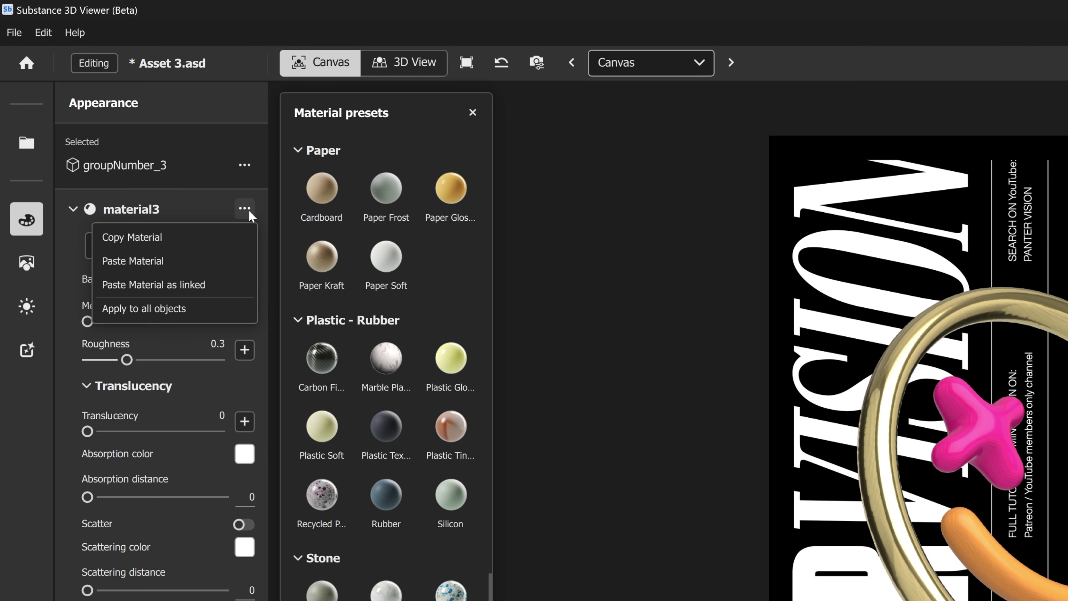
left_click(166, 266)
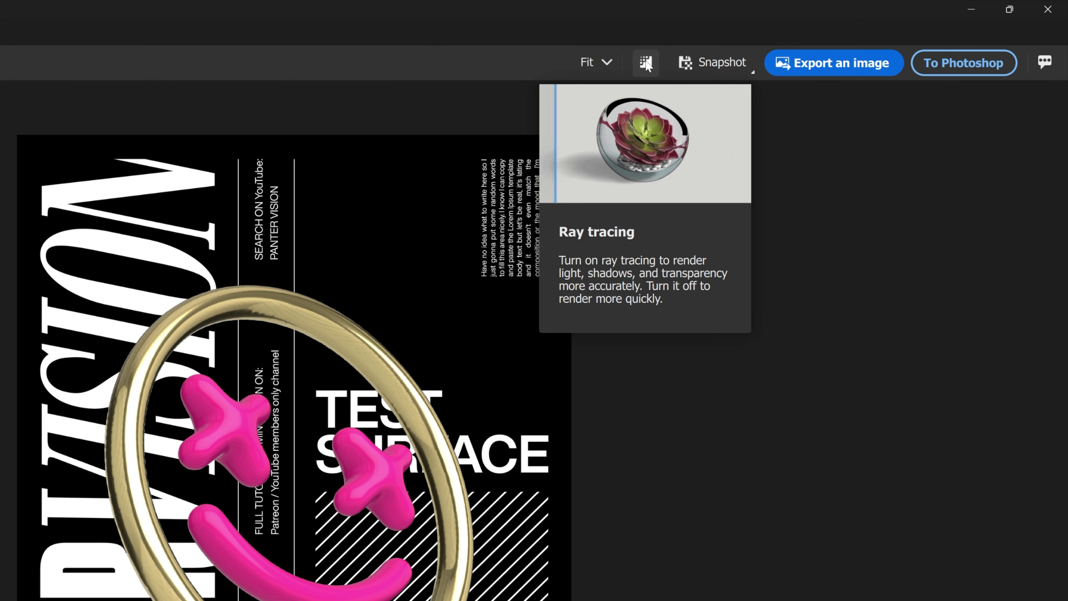
- Enable ray tracing, rotate the environment lighting to -59, and pick the Atelier light preset
left_click(791, 40)
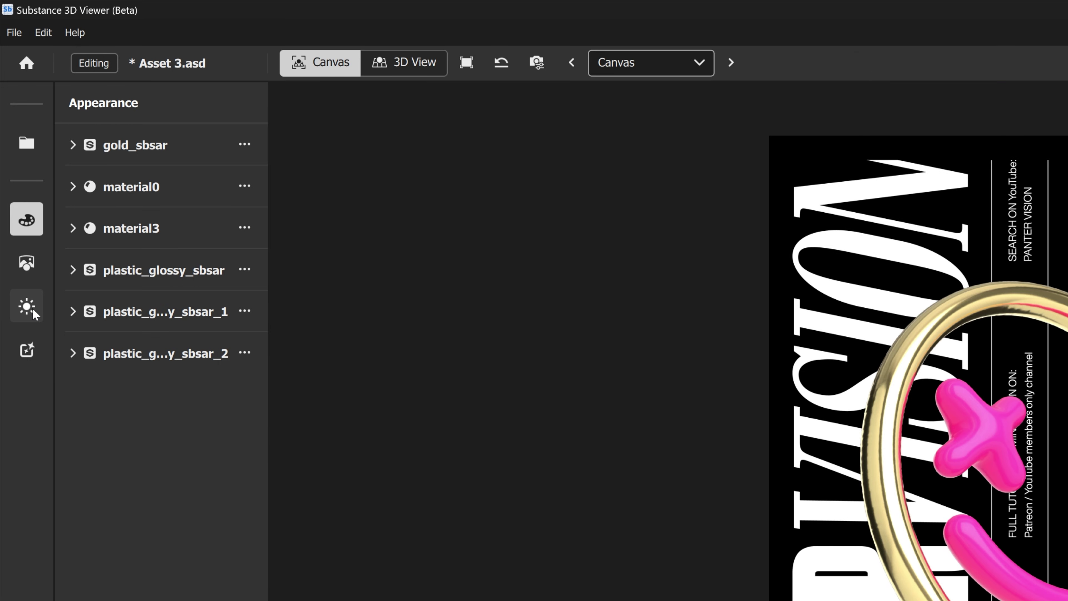
left_click(17, 179)
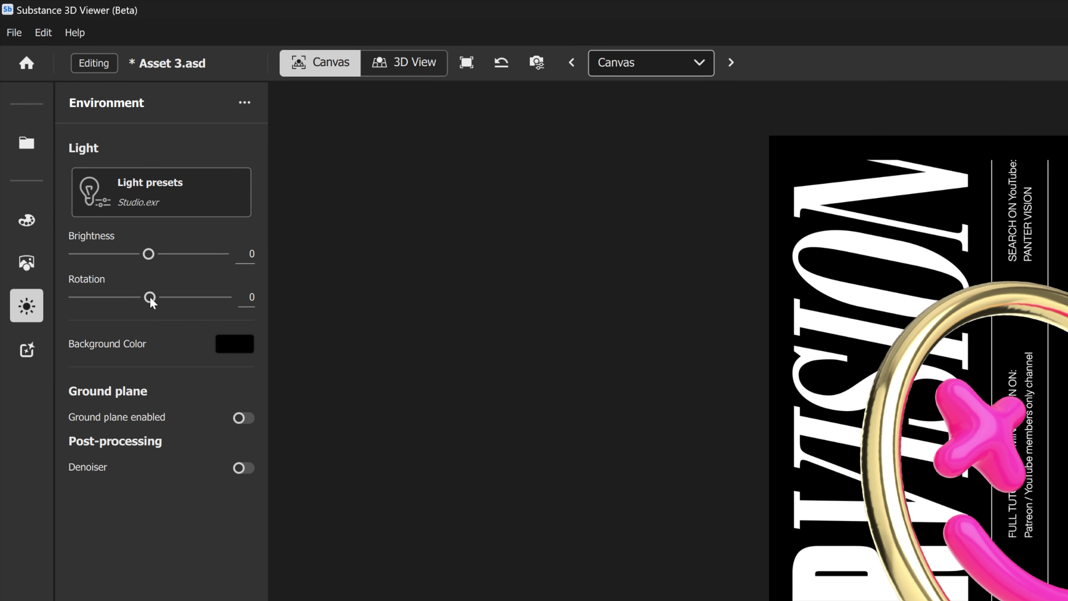
left_click_drag(150, 296, 137, 297)
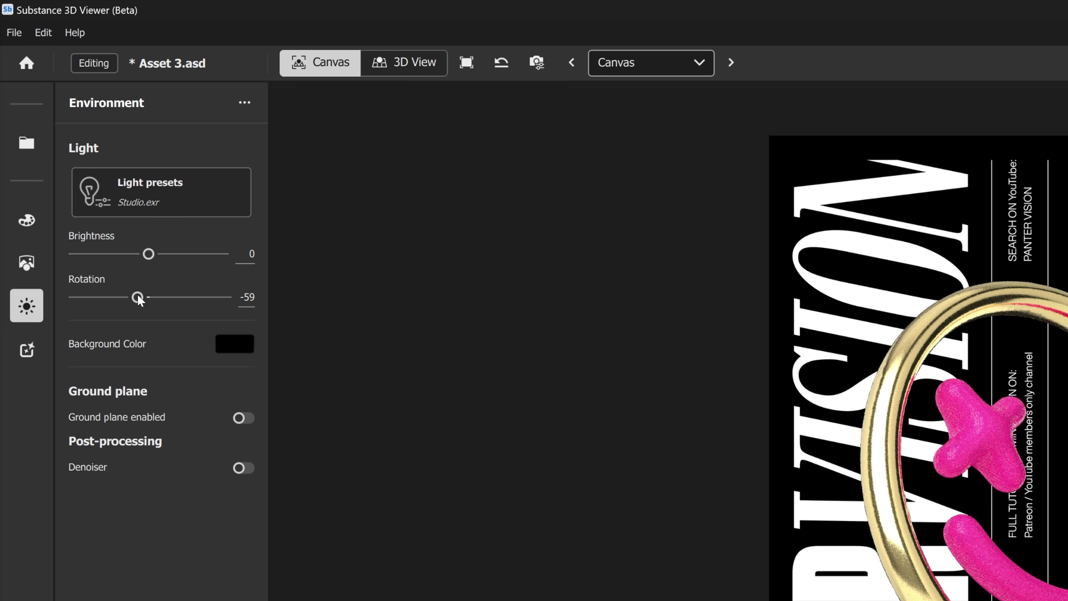
left_click(180, 203)
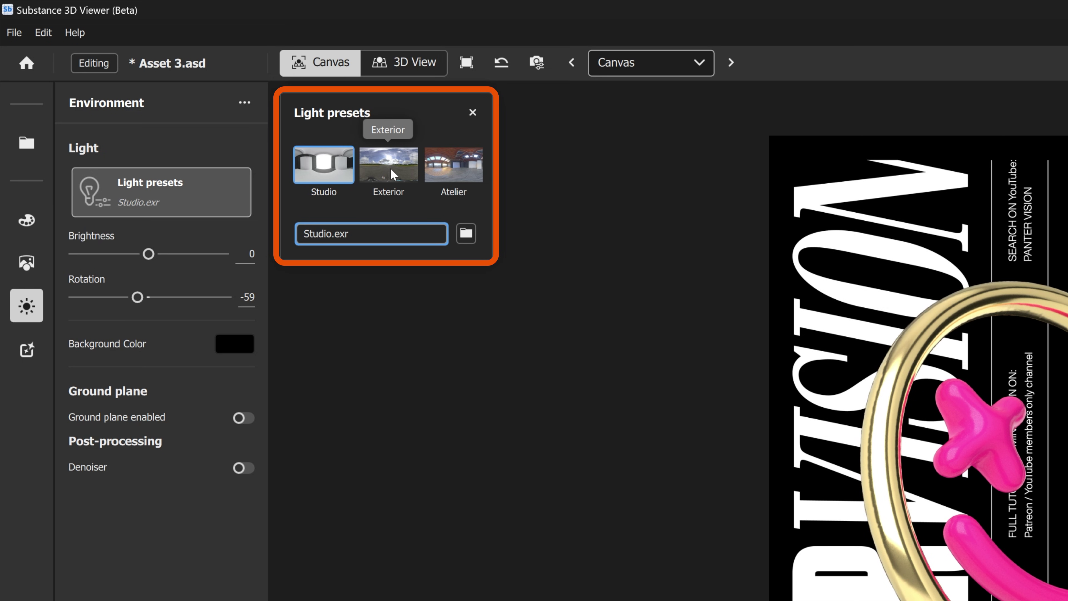
left_click(455, 176)
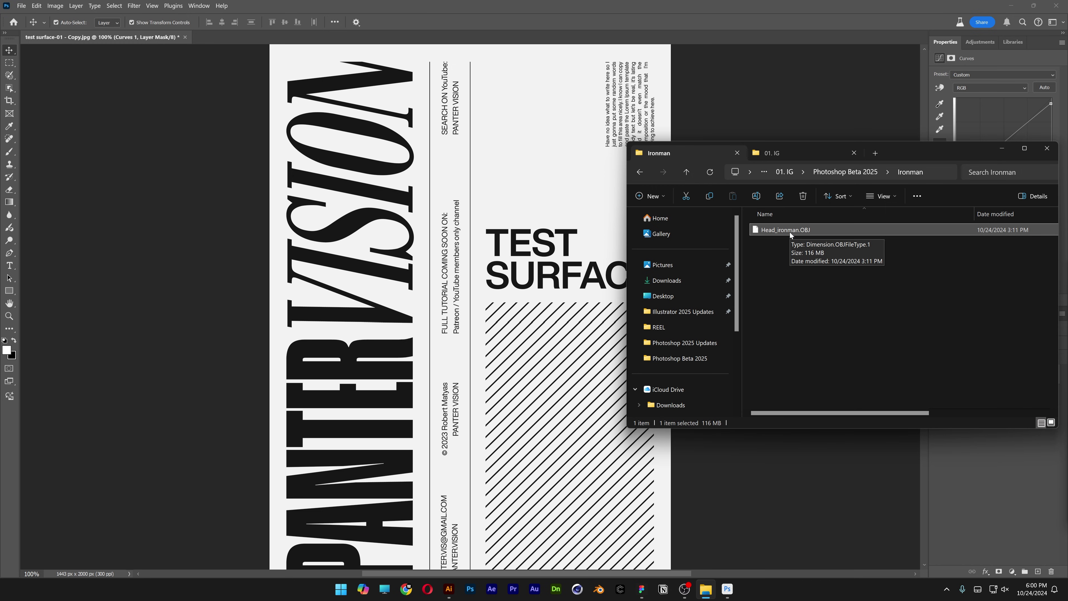
- Place Head_ironman.OBJ on the white poster, enlarge it over the centre, and edit its contents
left_click_drag(790, 234, 441, 326)
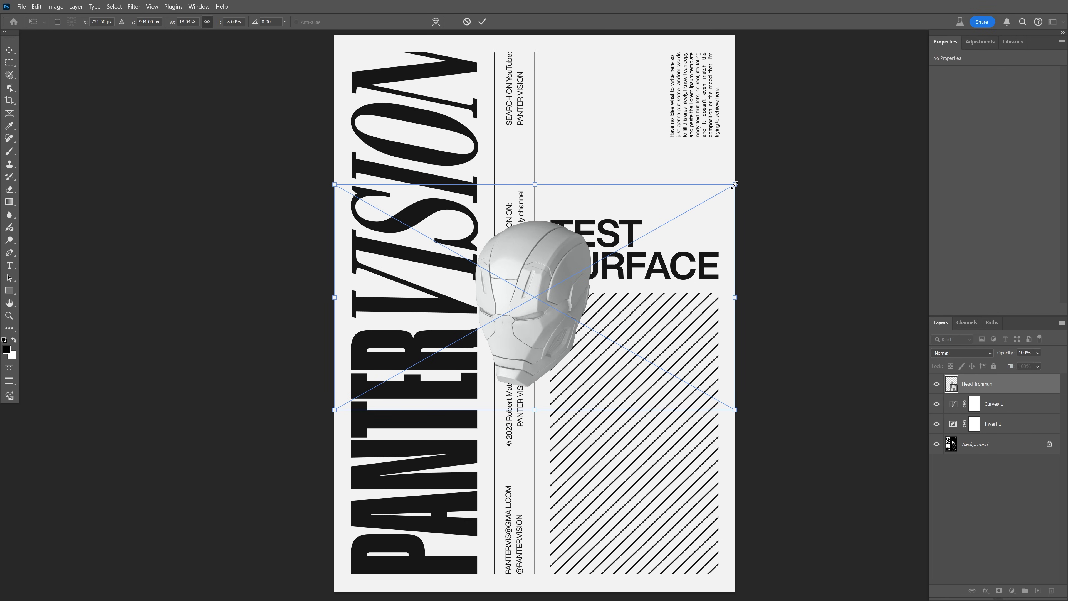
left_click_drag(733, 186, 844, 83)
key("Return")
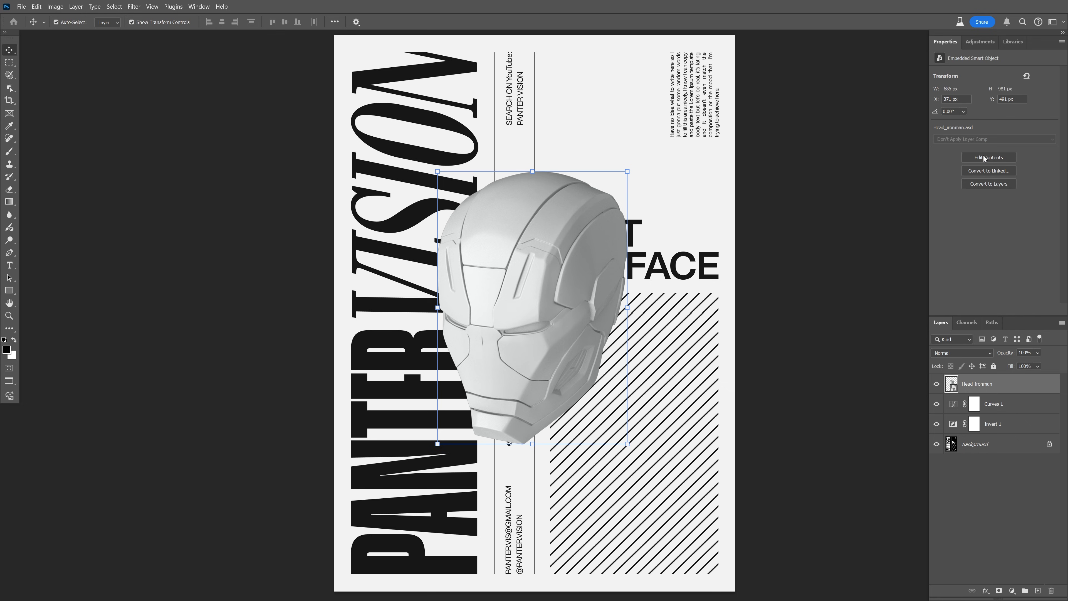
left_click(1002, 159)
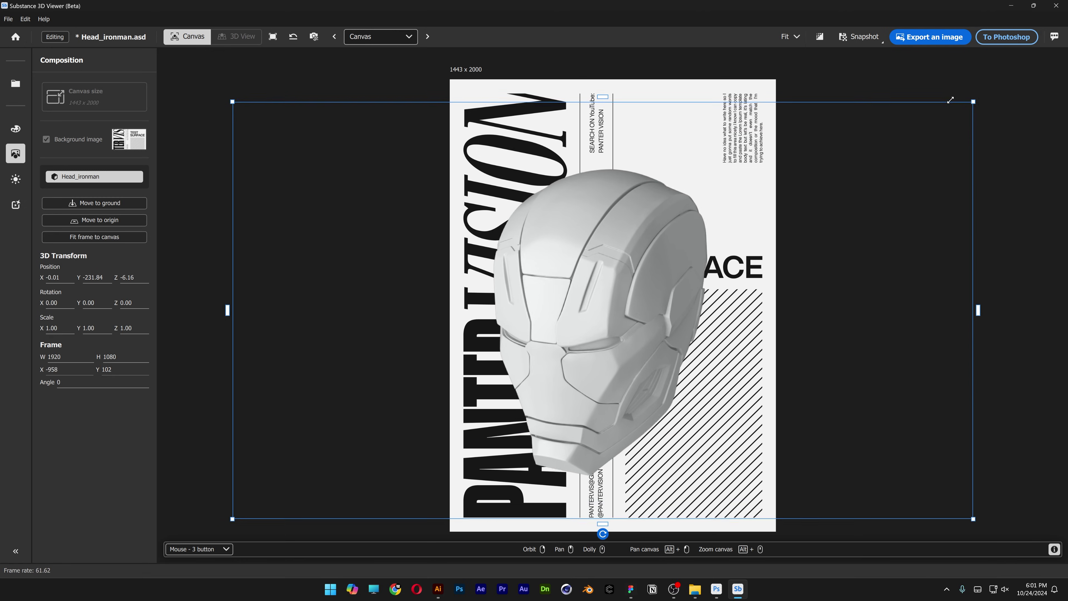
- Apply the Gold metal material preset to the helmet plates
left_click(16, 128)
left_click(97, 538)
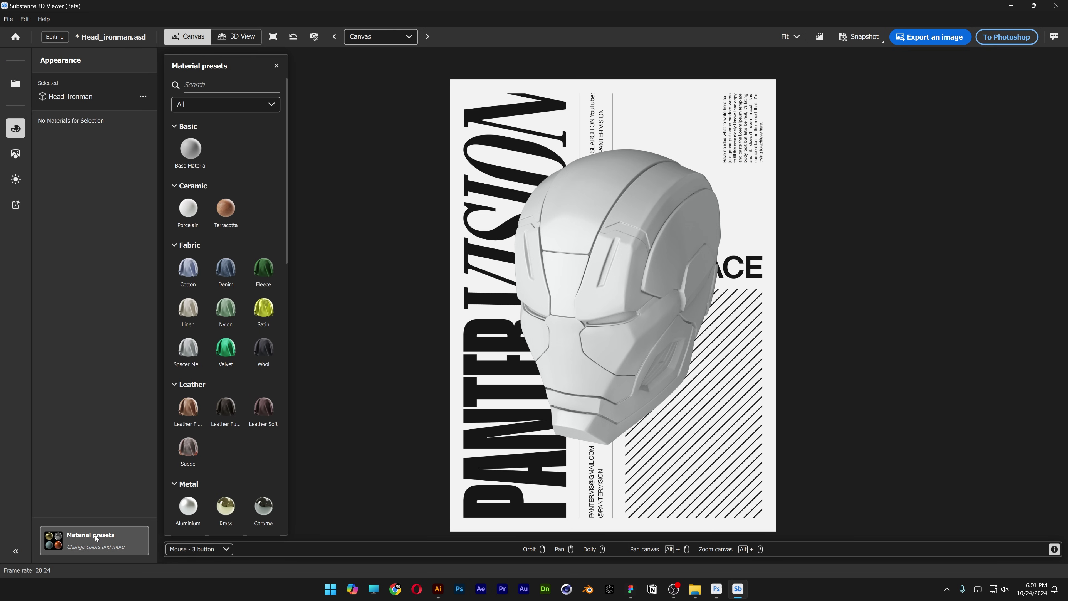
scroll(240, 428, "down", 5)
left_click_drag(226, 295, 622, 298)
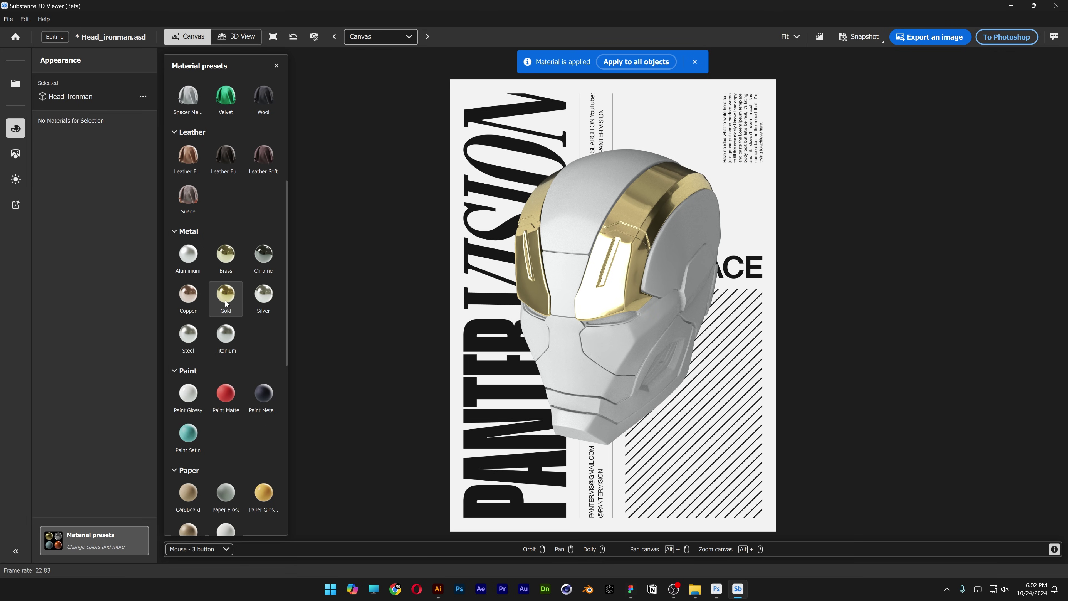
left_click_drag(225, 301, 446, 310)
left_click_drag(630, 348, 630, 348)
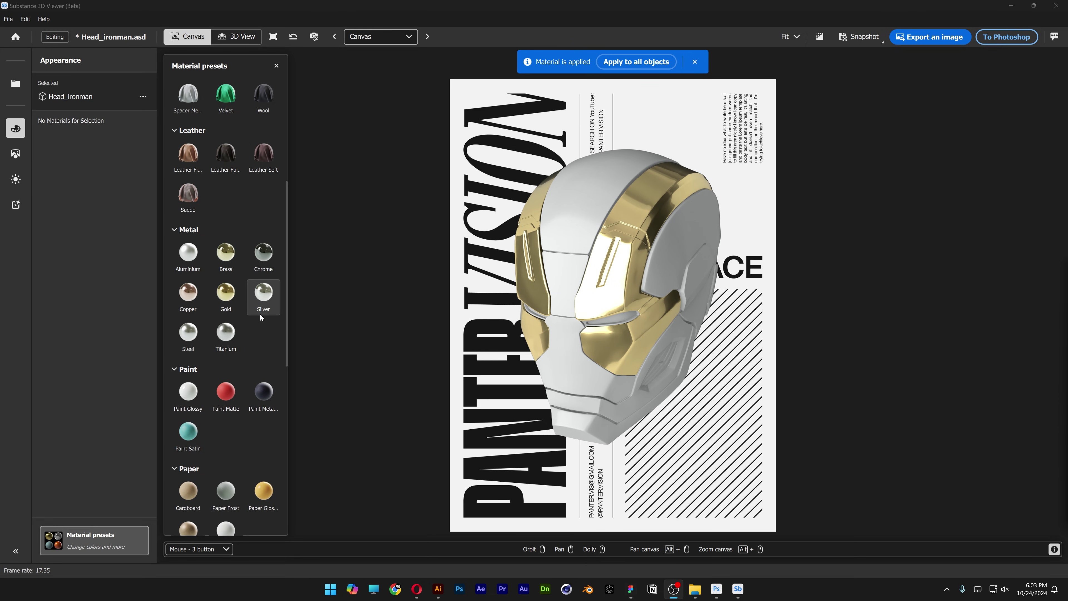
- Give the helmet's top plate Plastic Glossy coloured pink #ff2f90
scroll(260, 313, "down", 5)
scroll(261, 317, "down", 5)
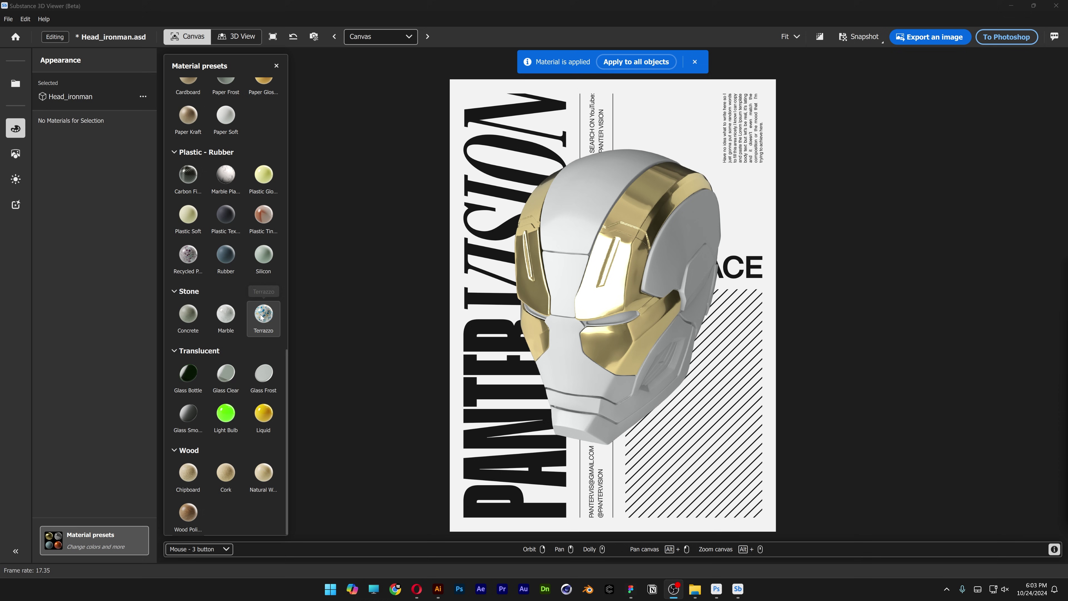
left_click_drag(267, 180, 578, 213)
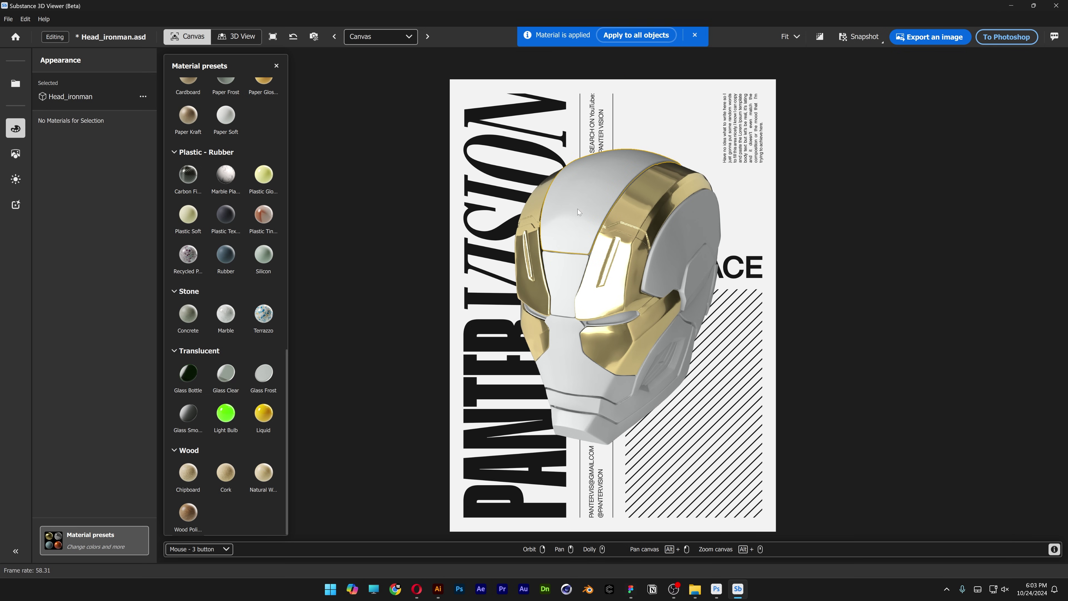
left_click(143, 315)
left_click_drag(370, 206, 377, 200)
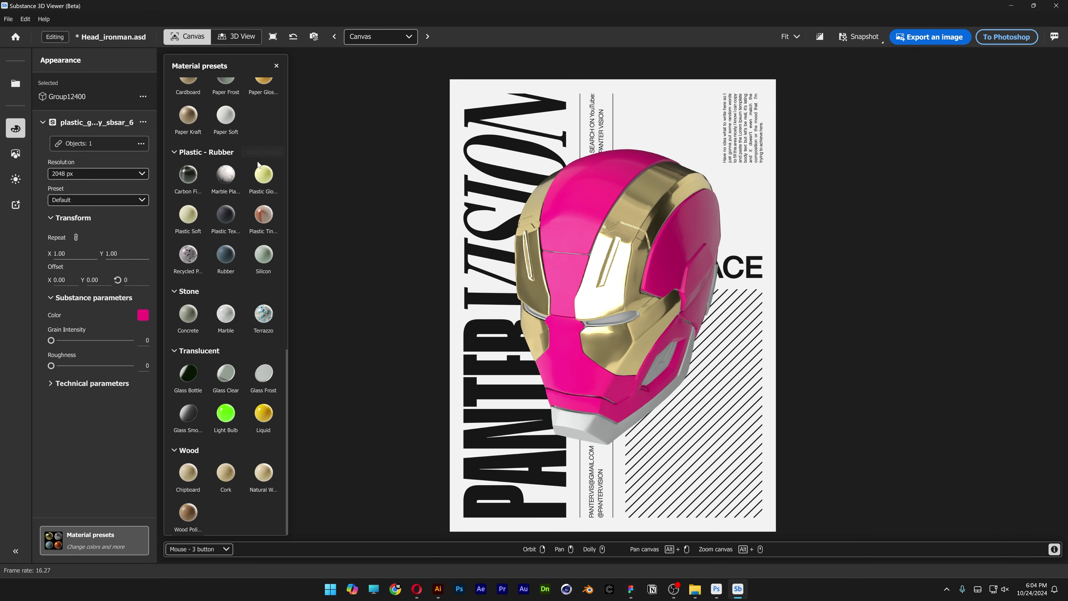
- Select the helmet's eye slit and enable the ground plane in the Environment settings
left_click(587, 325)
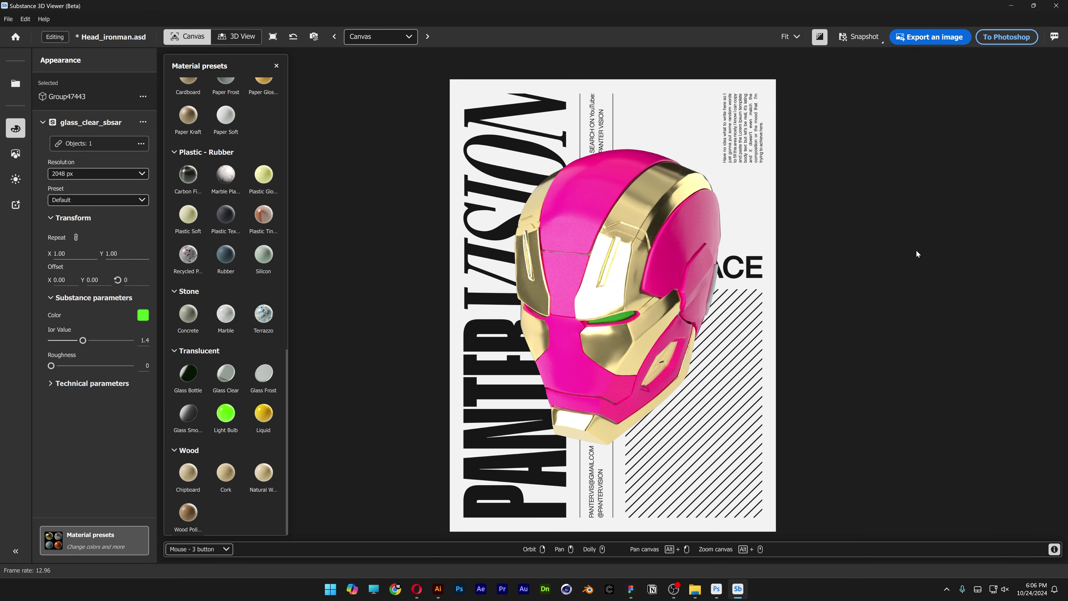
left_click(15, 179)
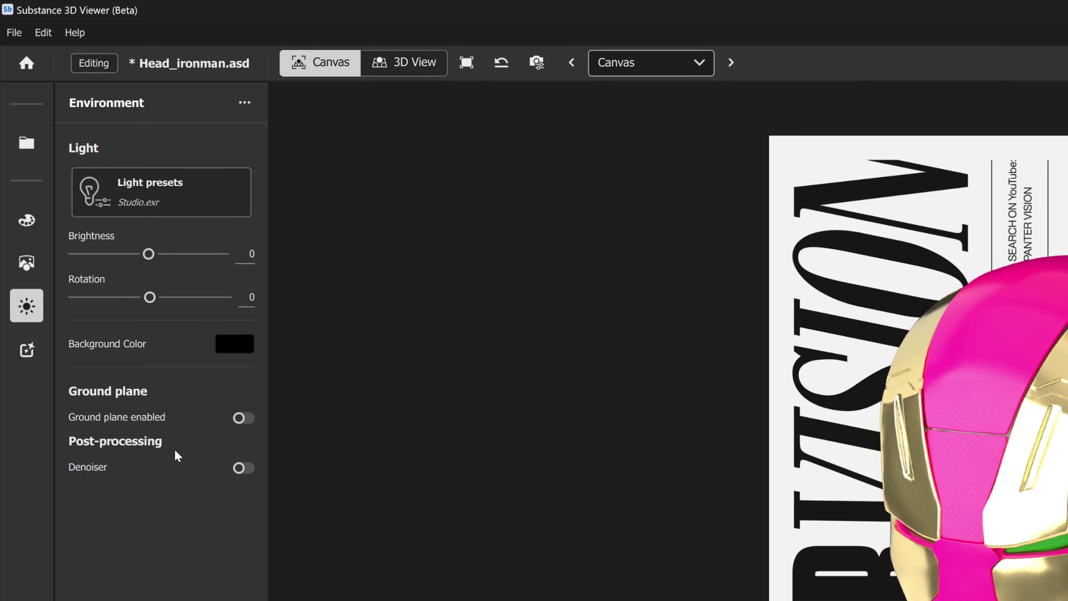
left_click(242, 417)
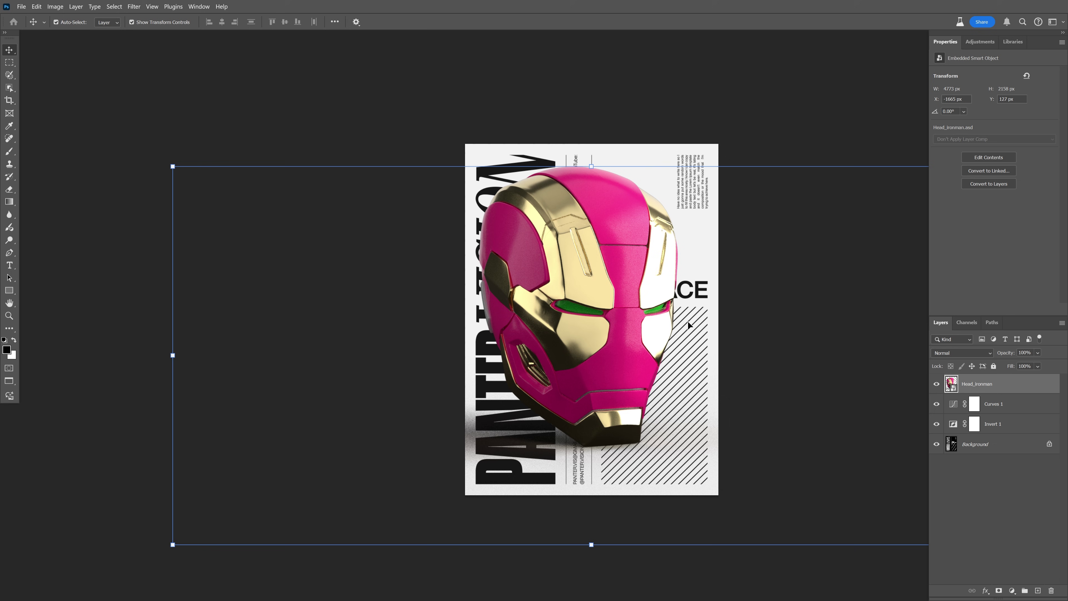
- Scale the Head_ironman helmet down to about 24% with Free Transform (Ctrl+T)
key("ctrl+t")
left_click_drag(286, 496, 389, 434)
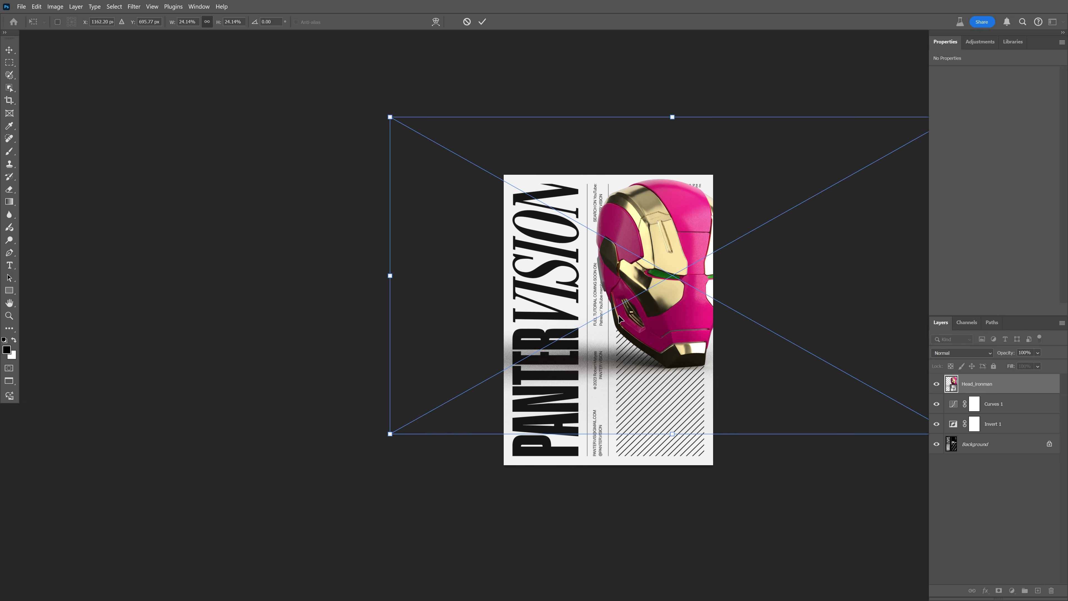